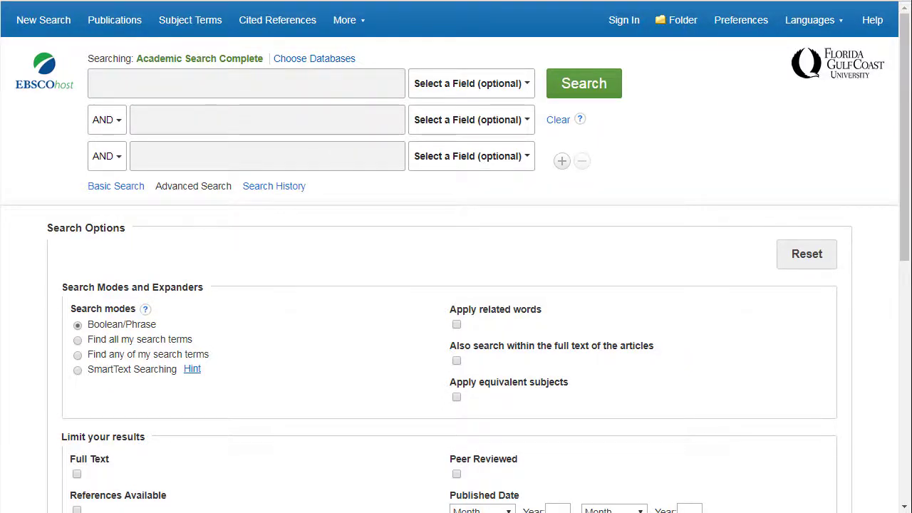
Run a keyword search for 'locations of bigfoot sightings'
left_click(105, 87)
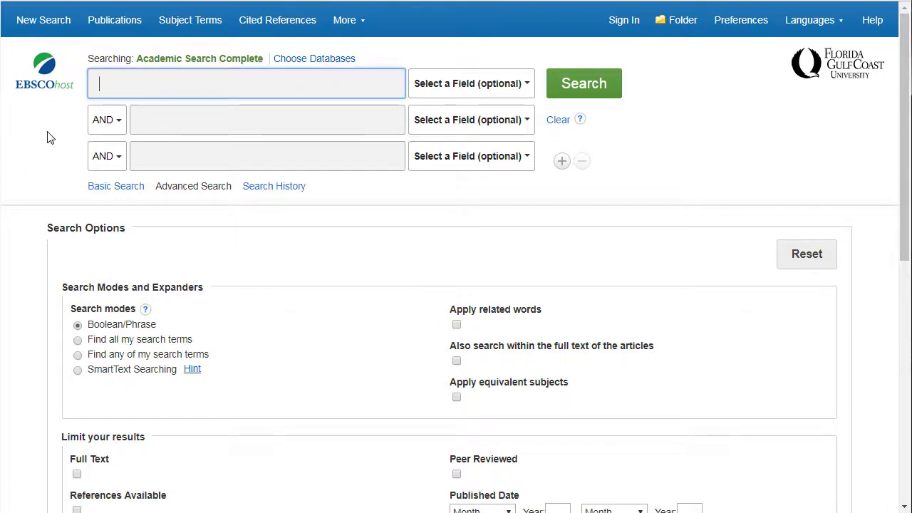
type("locations")
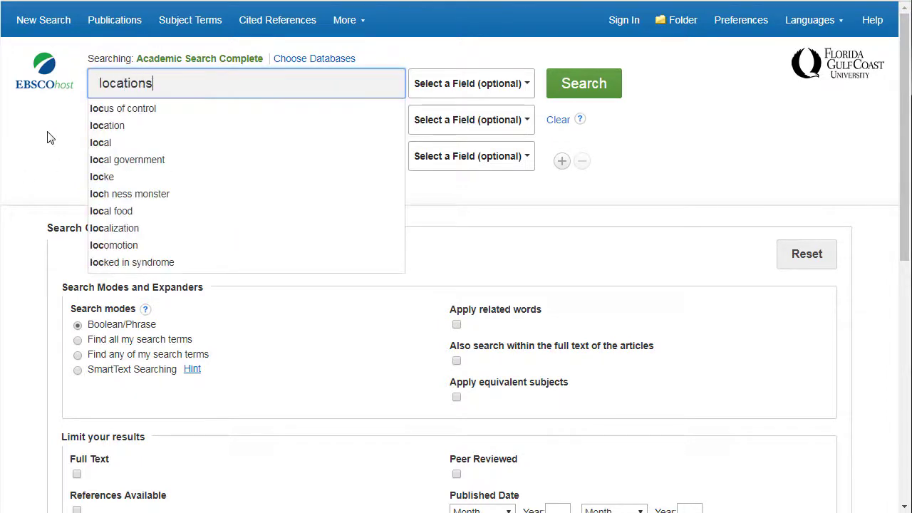
type(" of bigfoo")
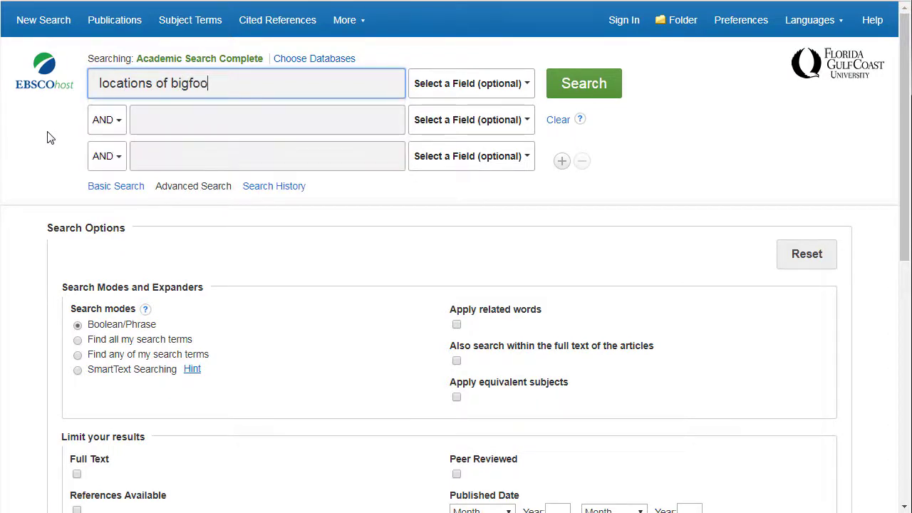
type("t  sightings")
key("Return")
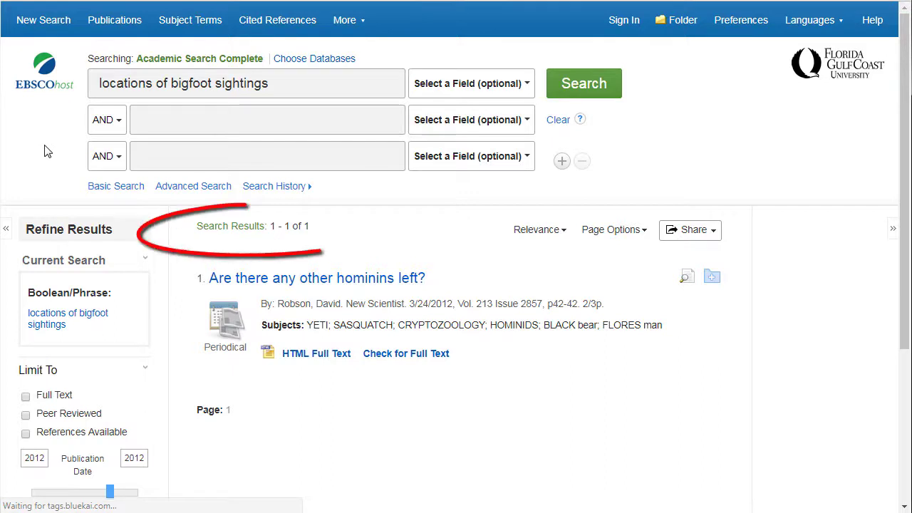
Search bigfoot AND sightings across two rows for 30 results, then clear the boxes
triple_click(289, 81)
type("bigfoot")
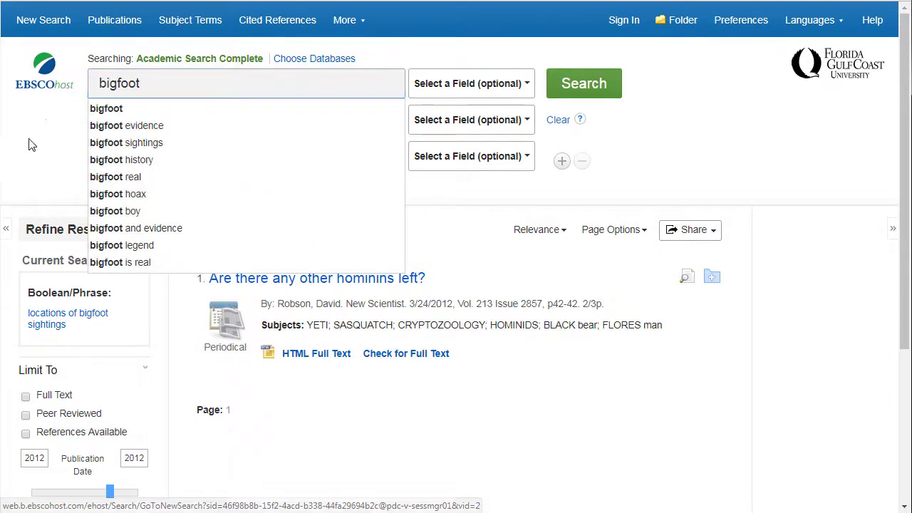
left_click(209, 121)
type("sighting")
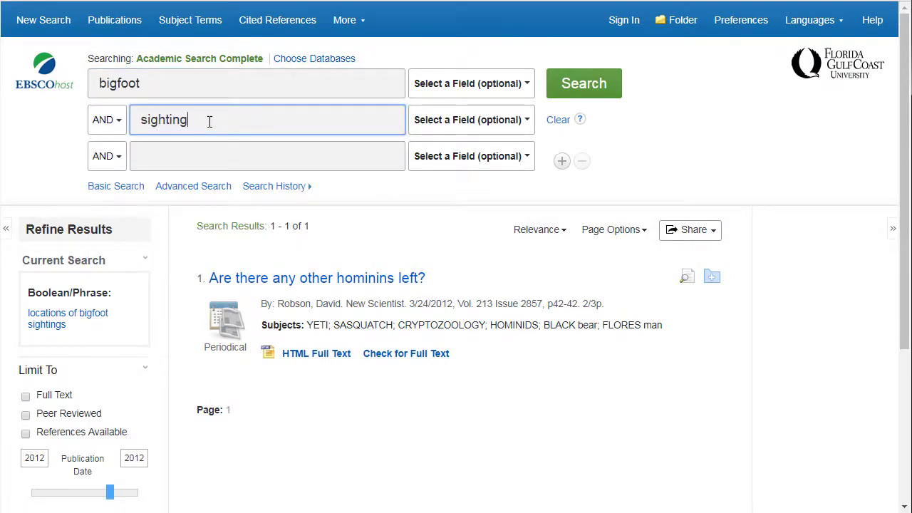
type("s")
left_click(598, 89)
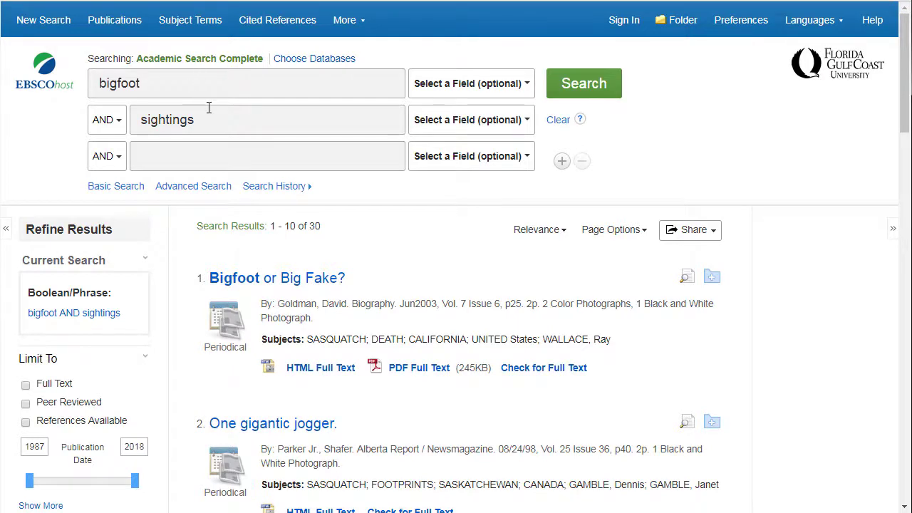
left_click(557, 121)
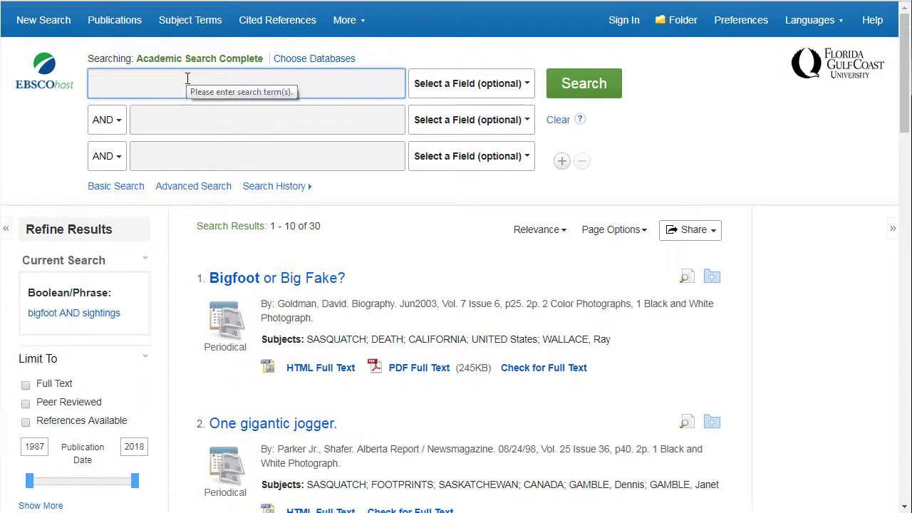
Search the phrase 'evidence that bigfoot exists', which returns 1 result
left_click(187, 78)
type("evidence that bigfo")
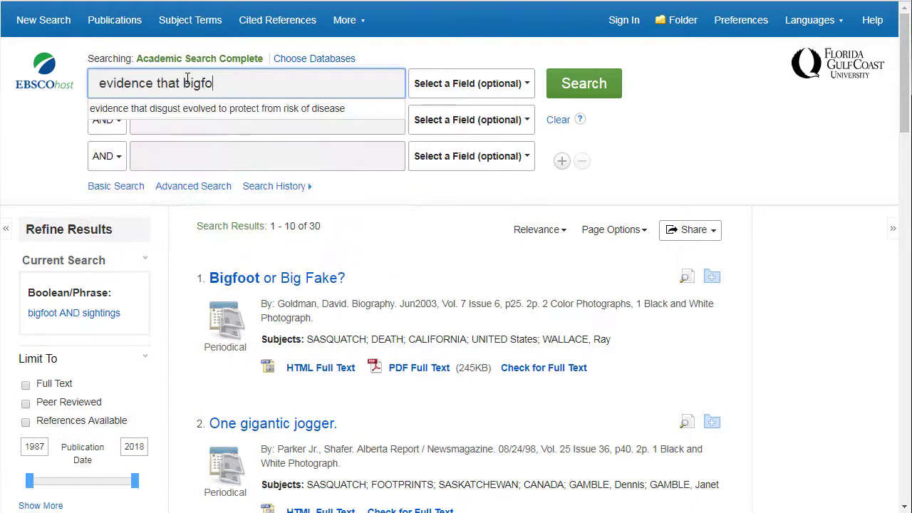
type("ot exists")
key("Return")
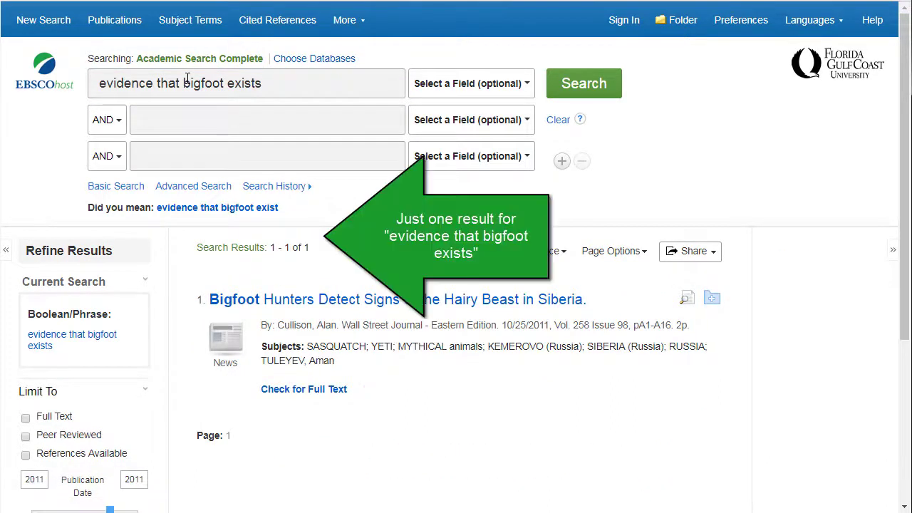
Rerun as bigfoot in row one AND evidence in row two, getting 27 results
left_click_drag(284, 86, 94, 84)
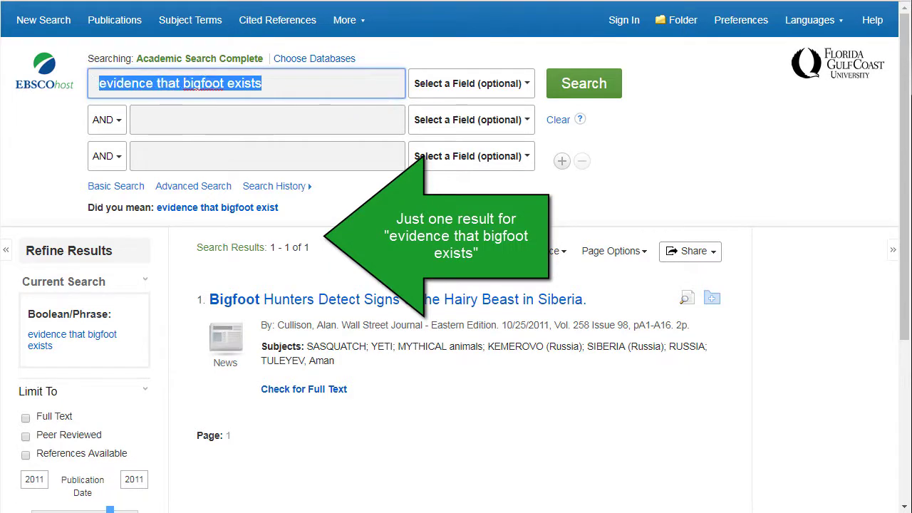
type("bigfoot")
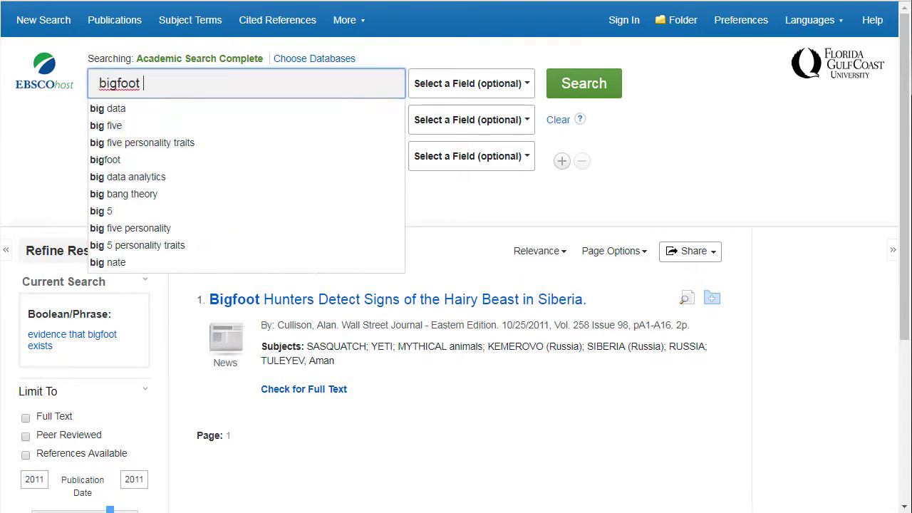
key("Tab")
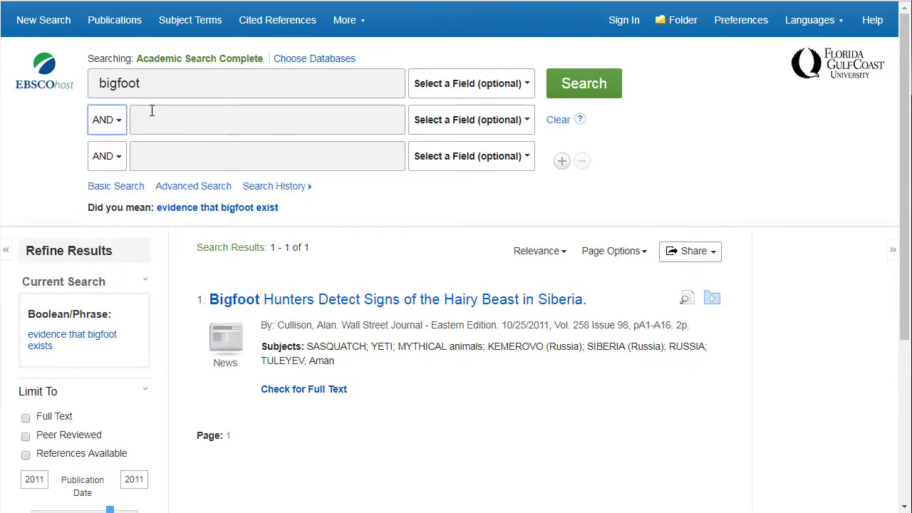
left_click(152, 111)
type("evidence")
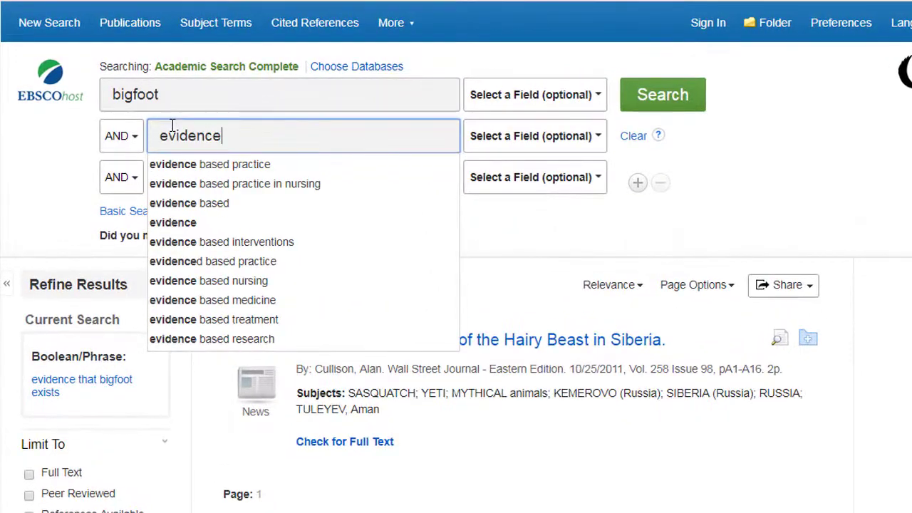
left_click(90, 153)
left_click(670, 97)
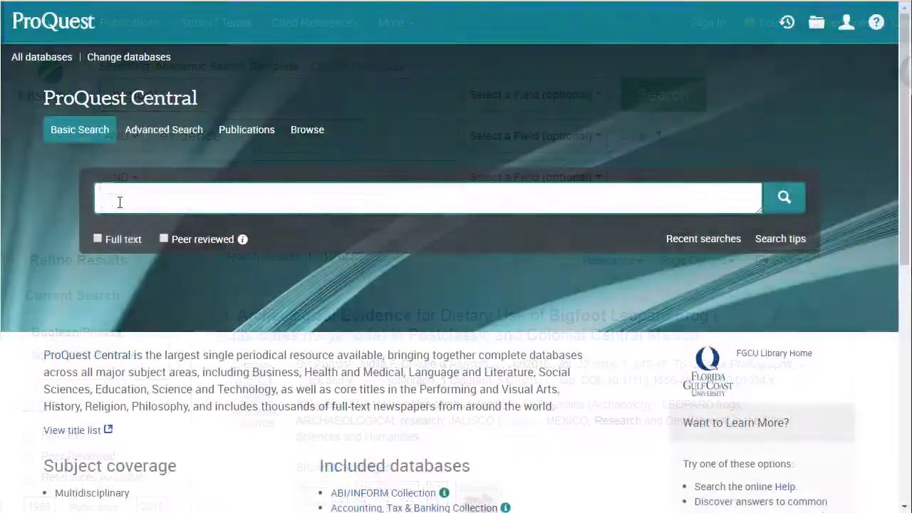
Search ProQuest Central for swamp ape and review the 4,161 results
type("swimp ape")
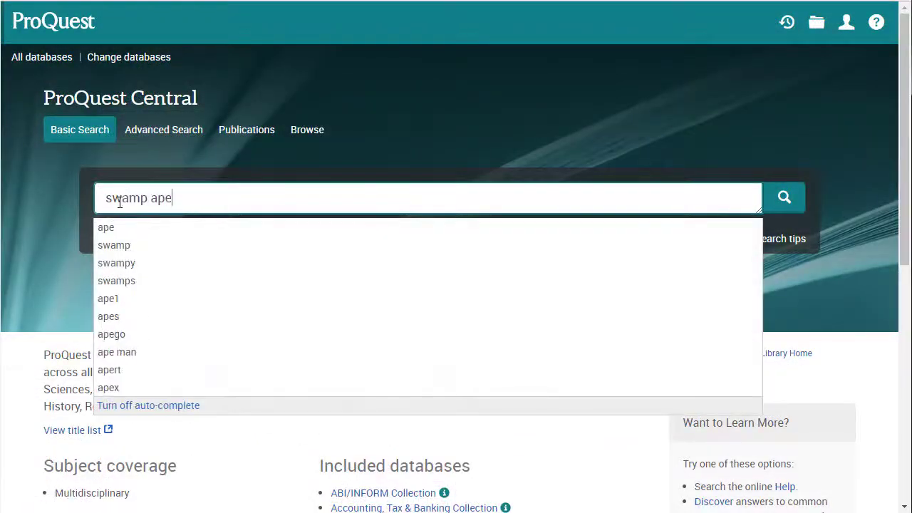
key("Return")
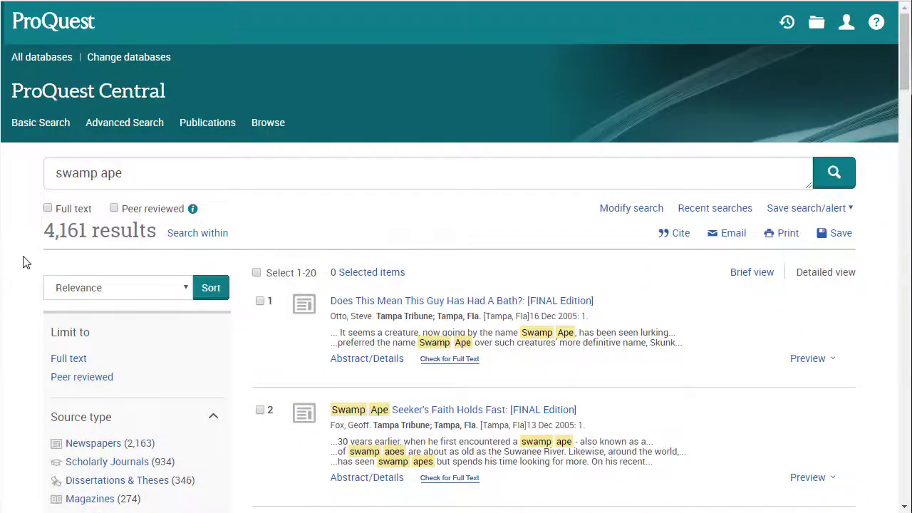
scroll(25, 275, "down", 2)
scroll(25, 280, "down", 1)
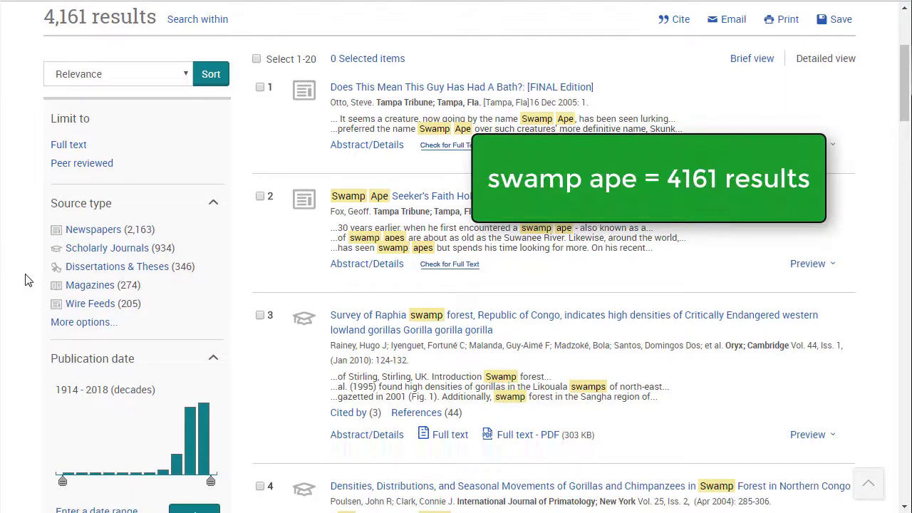
scroll(24, 280, "down", 1)
scroll(25, 280, "up", 4)
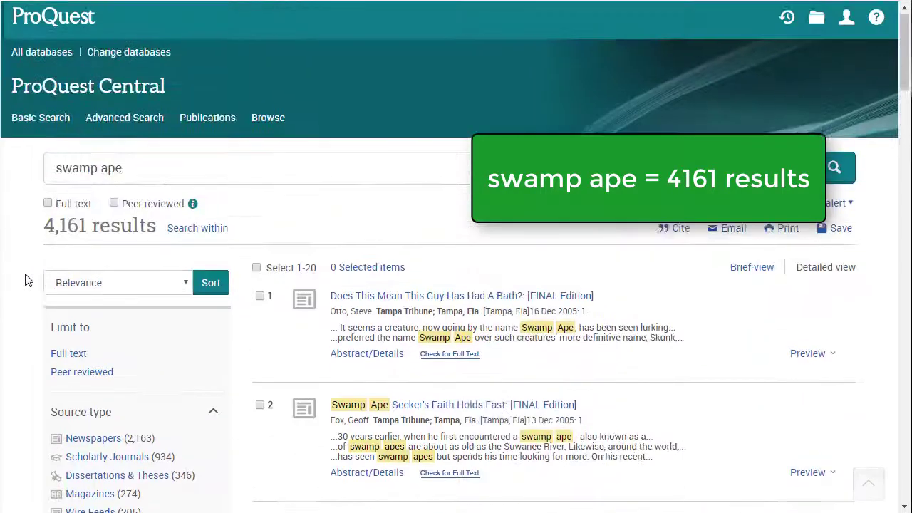
Rerun as the exact phrase "swamp ape", narrowing results to 164
left_click(56, 173)
type("\"")
left_click(141, 173)
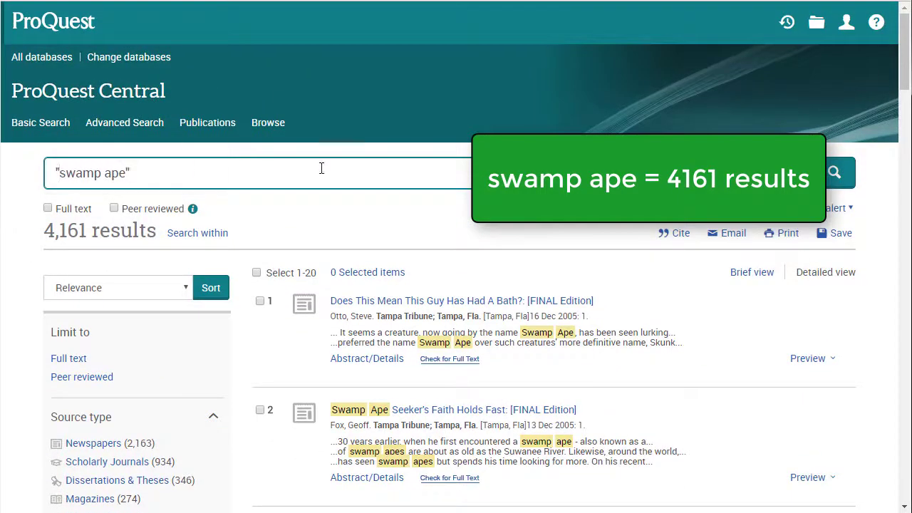
type("\"")
left_click(834, 173)
scroll(876, 185, "down", 1)
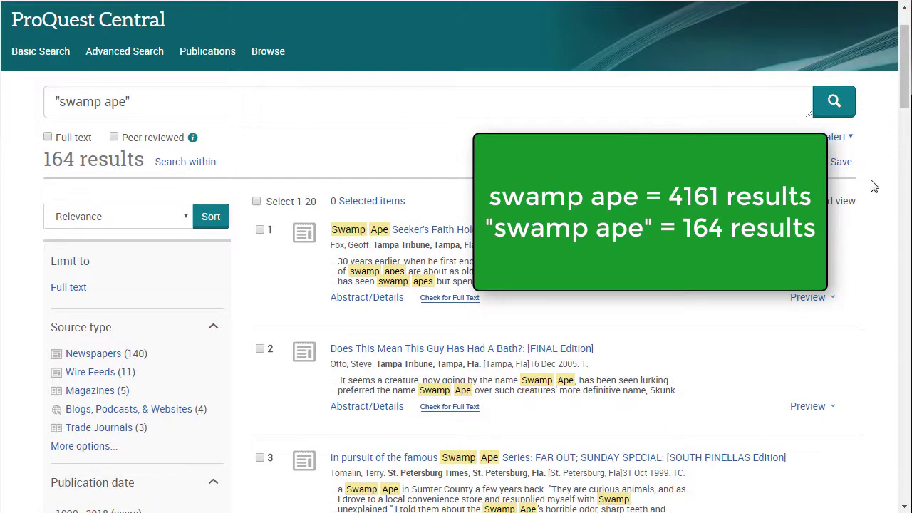
scroll(876, 186, "down", 3)
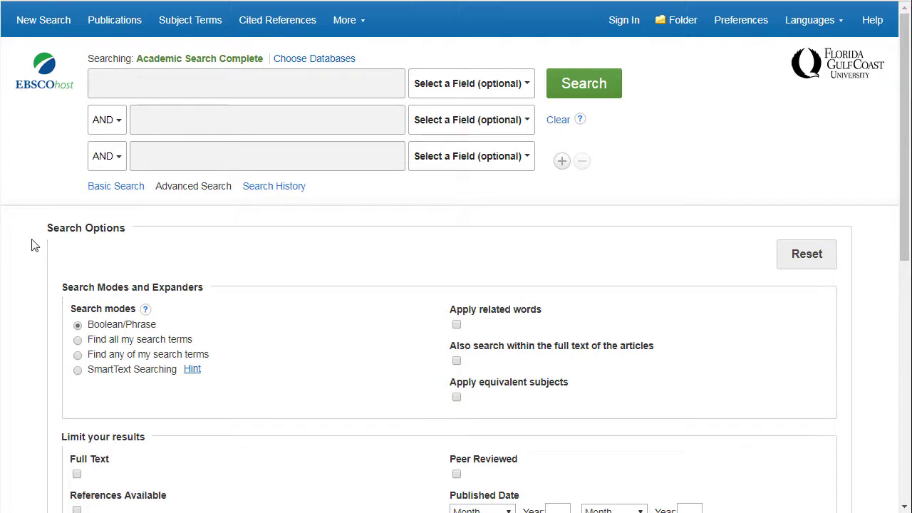
Enter skunk ape in row one and bigfoot in row two, joined with OR
left_click(112, 84)
type("skunk ape")
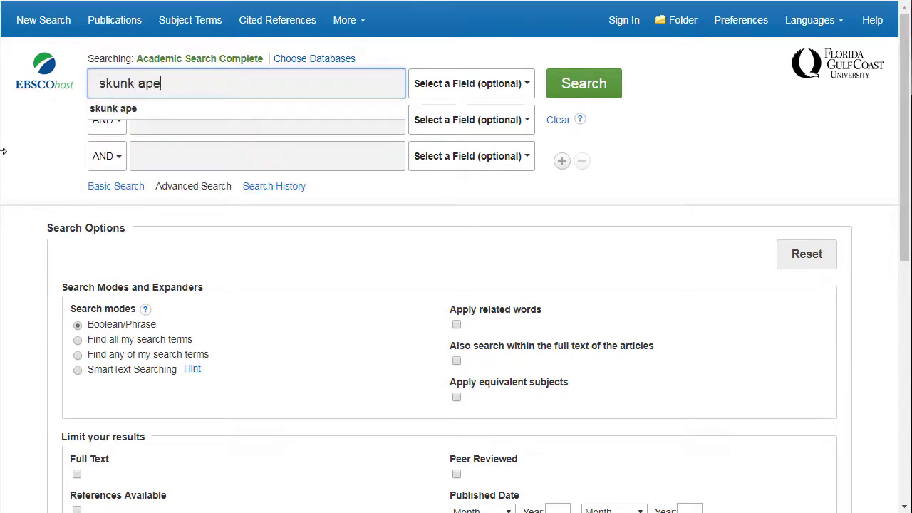
left_click(103, 122)
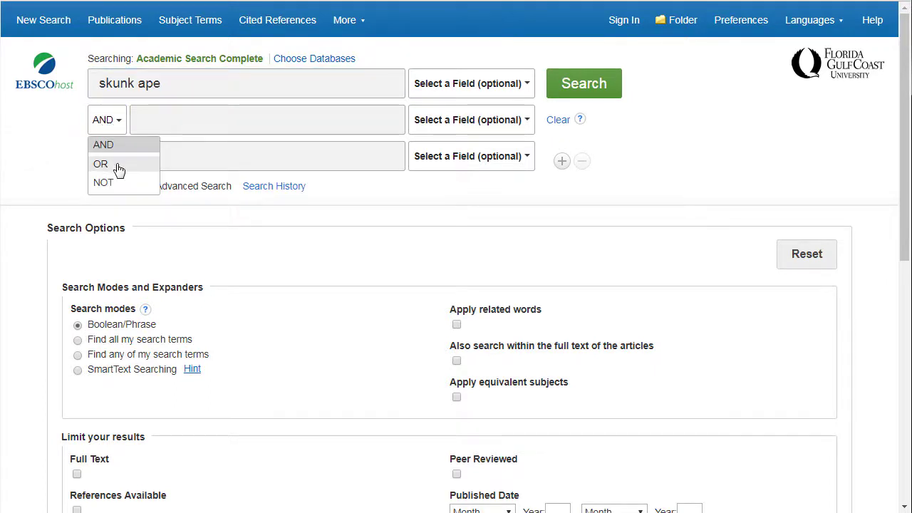
left_click(116, 166)
left_click(159, 125)
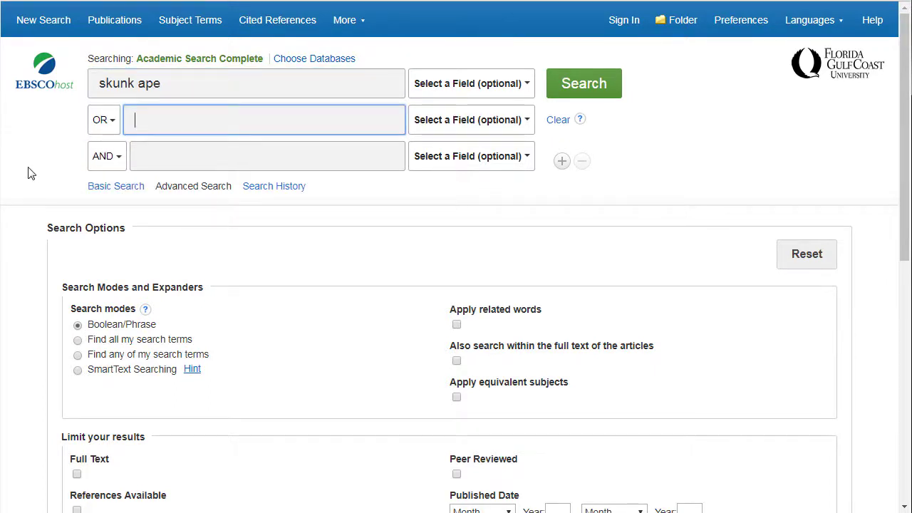
type("bigfoot")
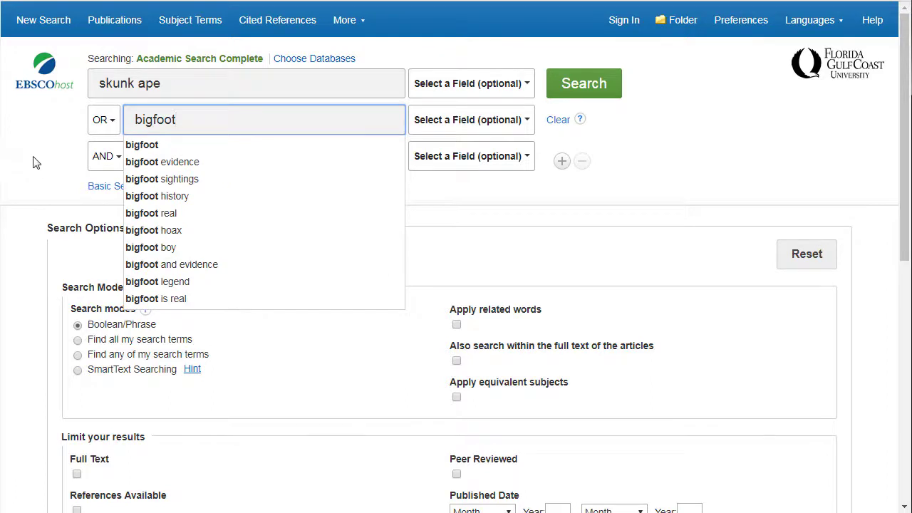
Add sasquatch with OR in the third row and search, returning 756 results
left_click(159, 154)
left_click(111, 155)
left_click(111, 199)
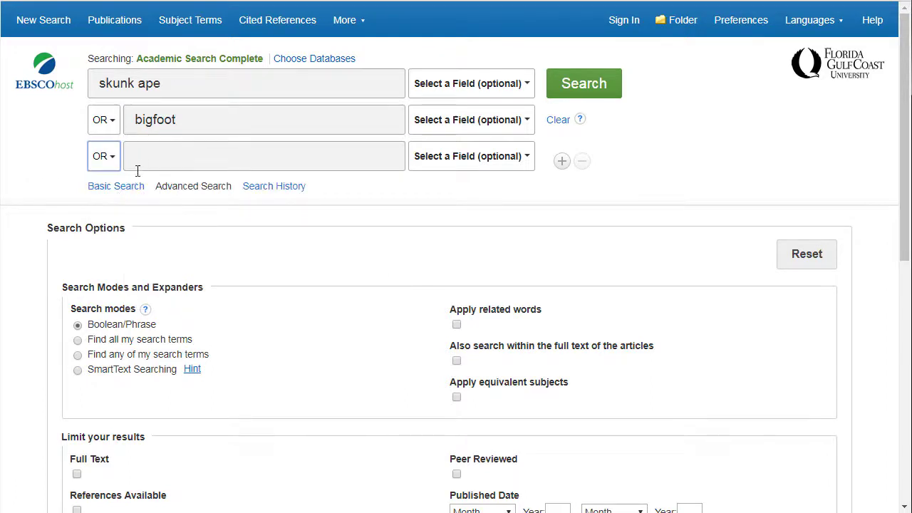
left_click(138, 169)
type("sasquatch")
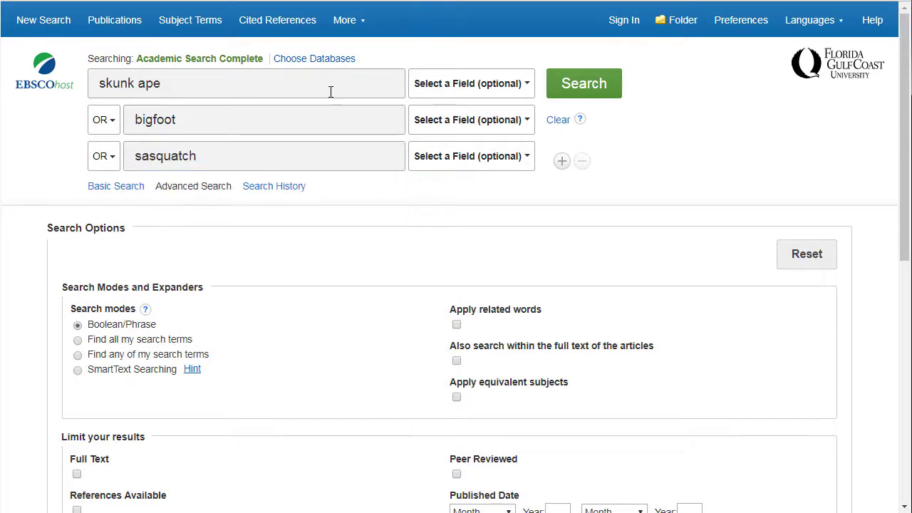
left_click(570, 87)
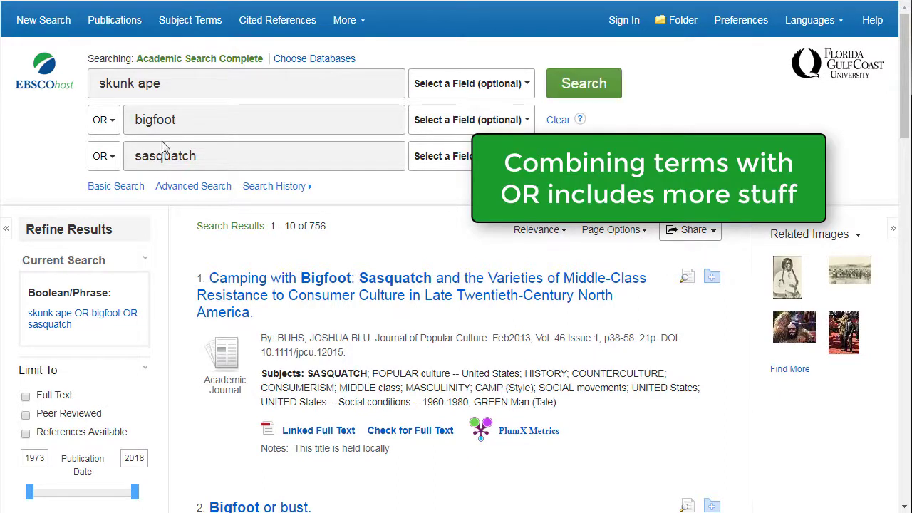
Switch both operators to AND and rerun, leaving only The Abominable Skunk Ape
left_click(110, 136)
left_click(104, 143)
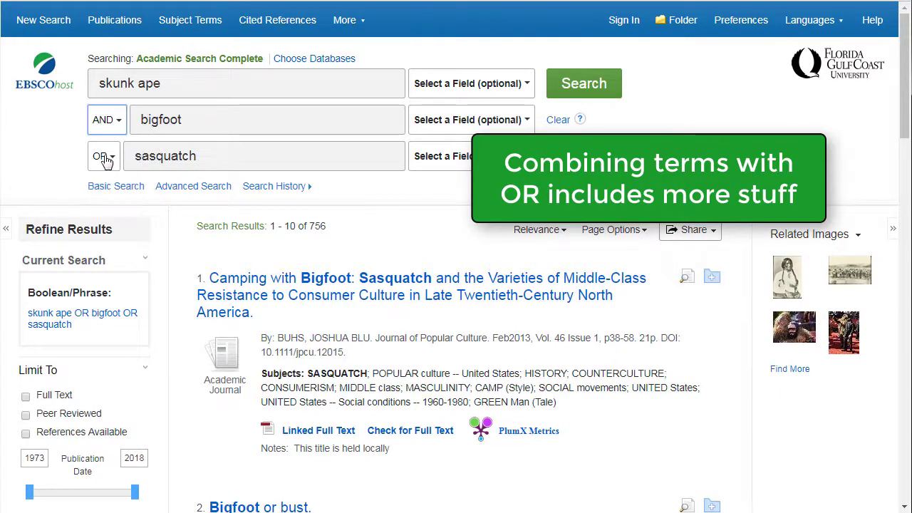
left_click(104, 163)
left_click(102, 178)
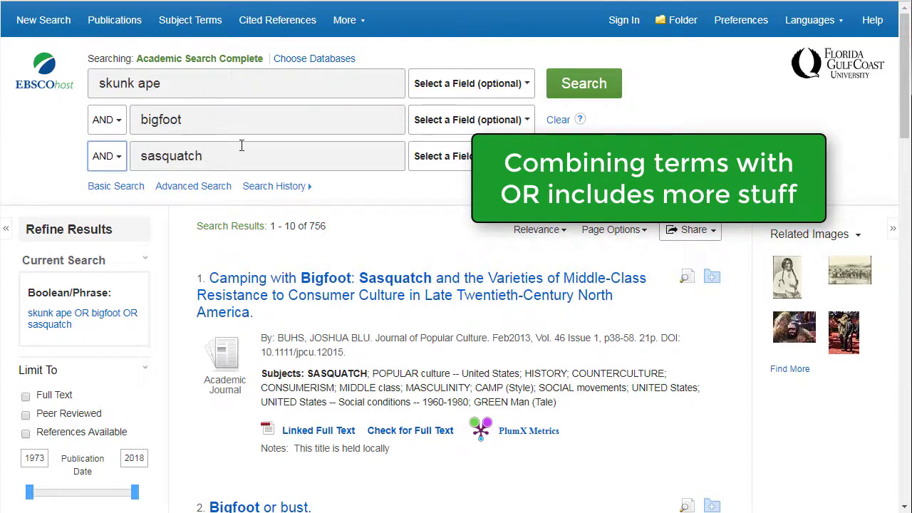
left_click(601, 91)
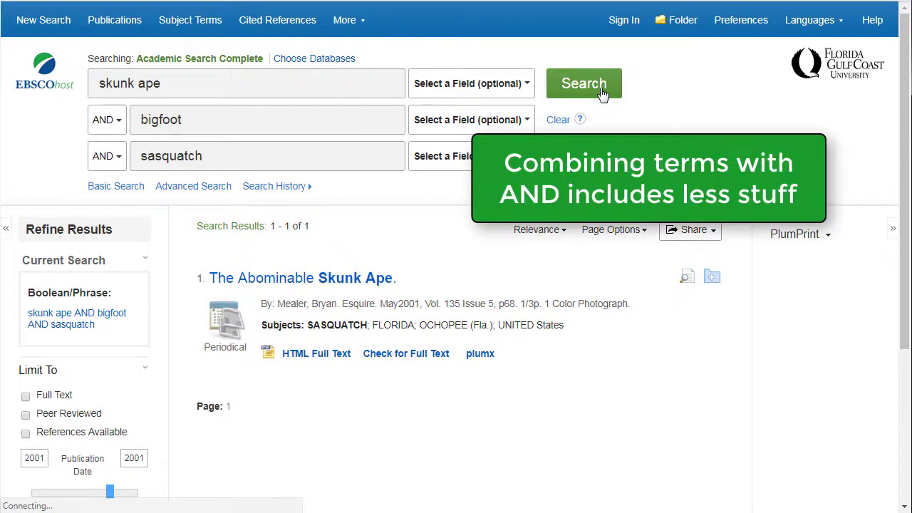
left_click(603, 93)
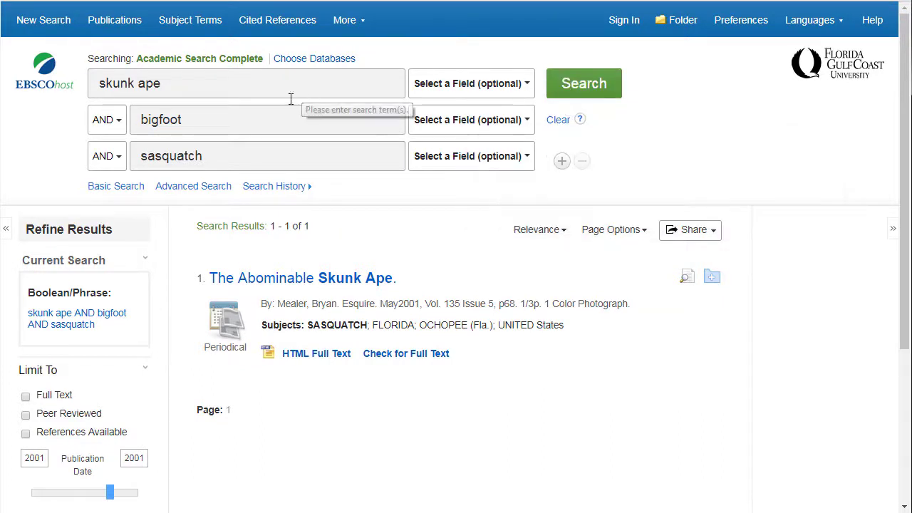
Clear the boxes and search bigfoot AND evidence, returning 27 results
left_click(558, 120)
type("bigfoot")
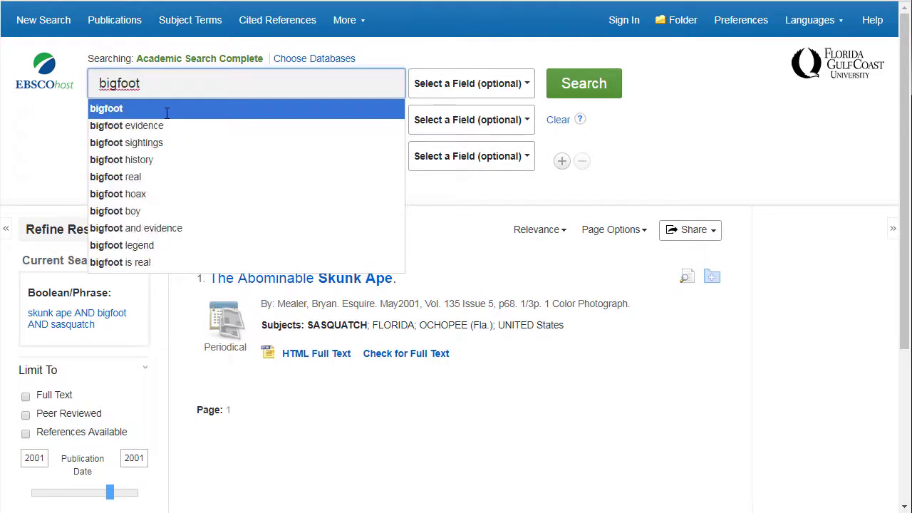
left_click(179, 111)
type("evidence")
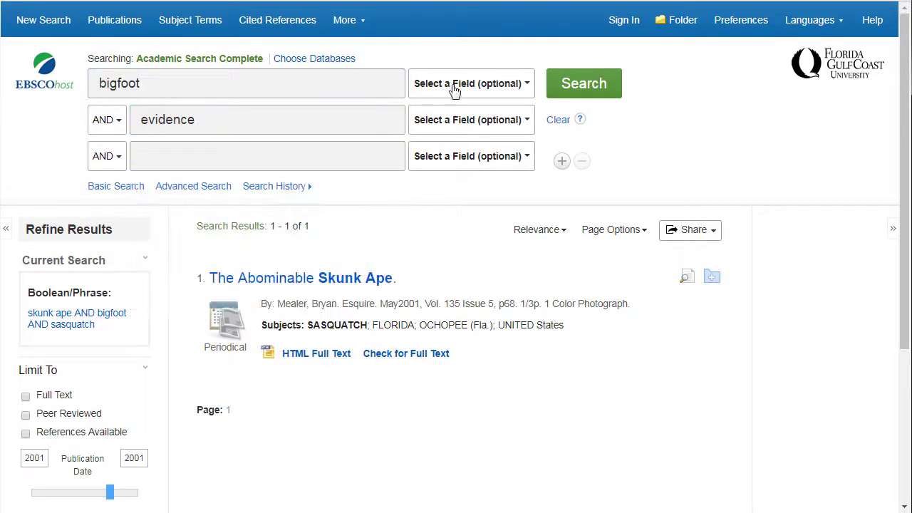
left_click(583, 84)
Limit the results to the Academic Journals source type, leaving 9 hits
scroll(453, 196, "down", 3)
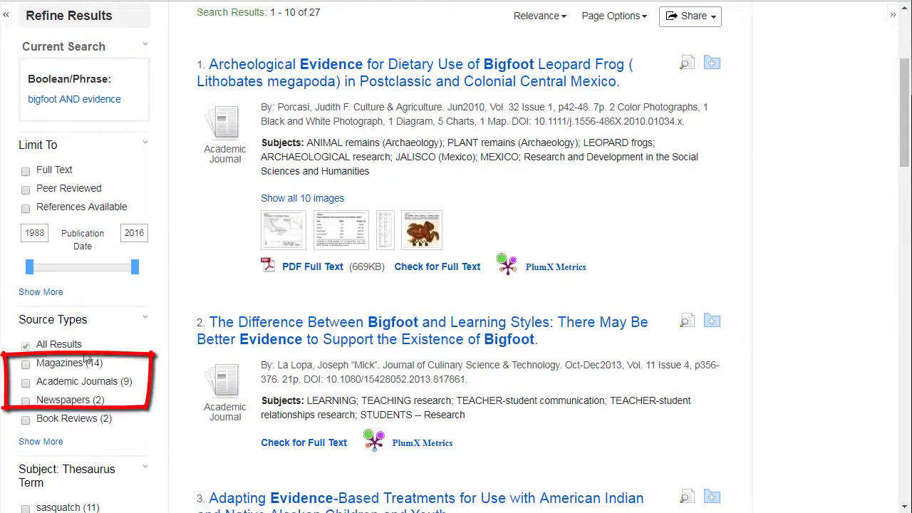
left_click(26, 383)
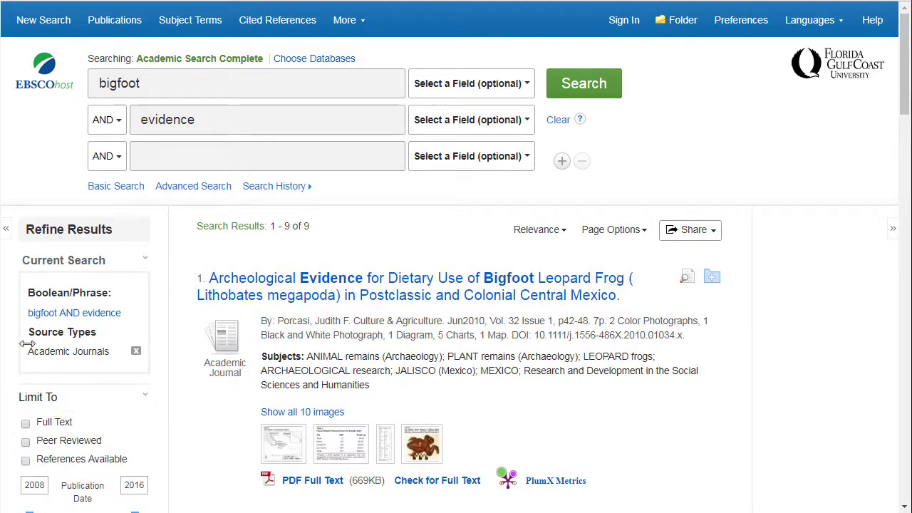
scroll(795, 368, "down", 2)
Replace bigfoot with sasquatch and run the sasquatch AND evidence search
scroll(795, 367, "up", 2)
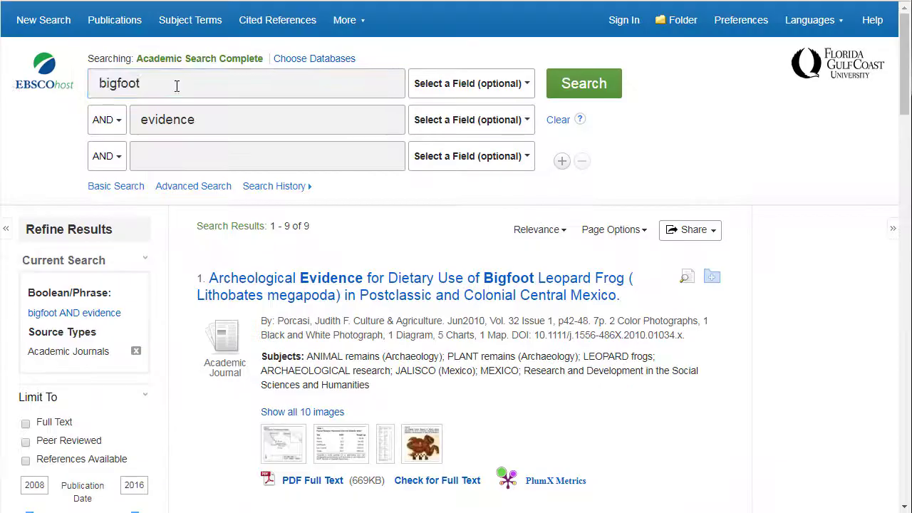
double_click(171, 85)
type("sasquatch")
key("Return")
Limit publication dates to 2008–2018 and open the Sasquatch & Other Wildmen record
scroll(358, 149, "down", 3)
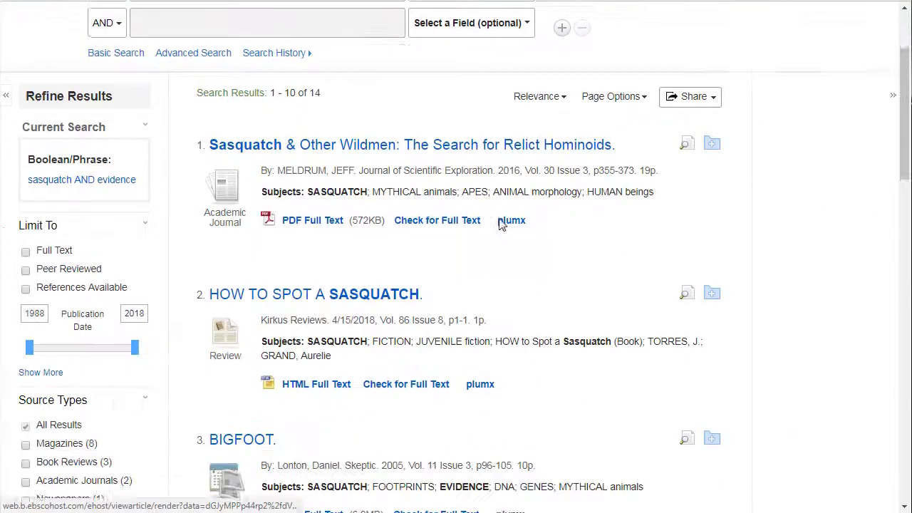
mouse_move(31, 271)
left_click_drag(31, 271, 101, 271)
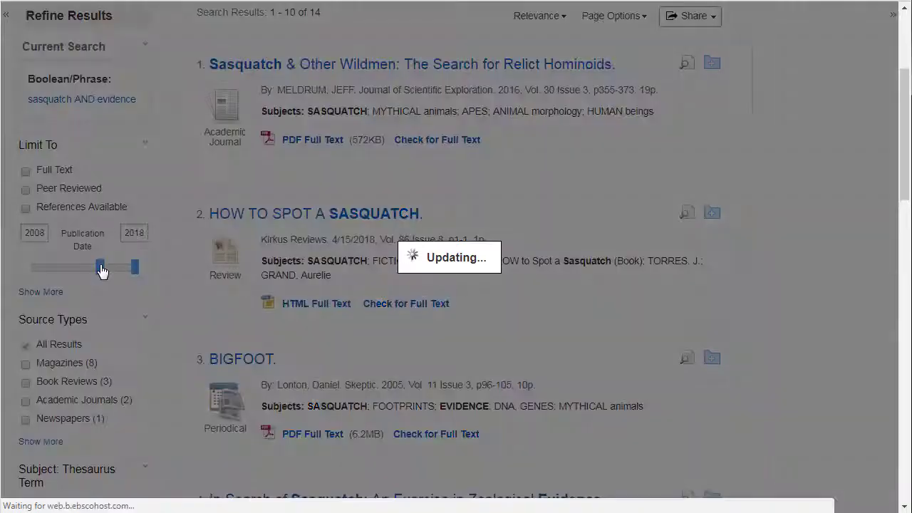
scroll(147, 240, "down", 2)
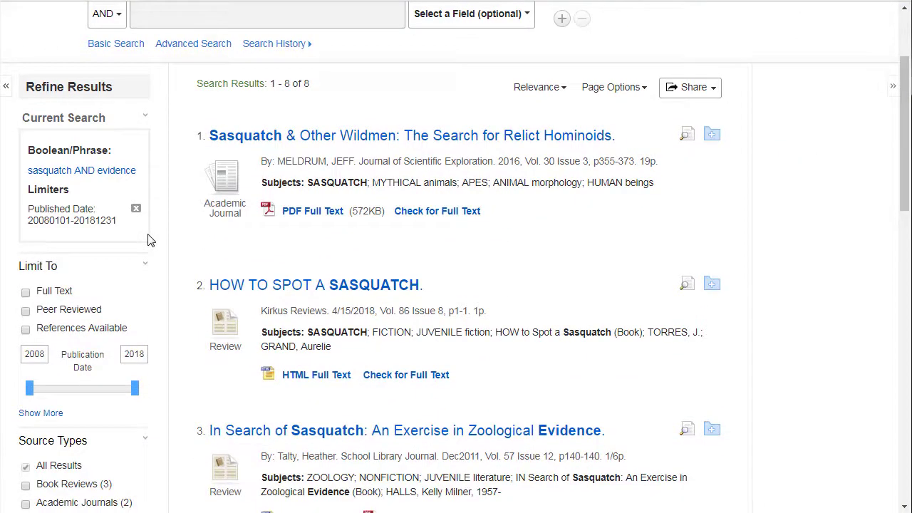
scroll(148, 240, "down", 1)
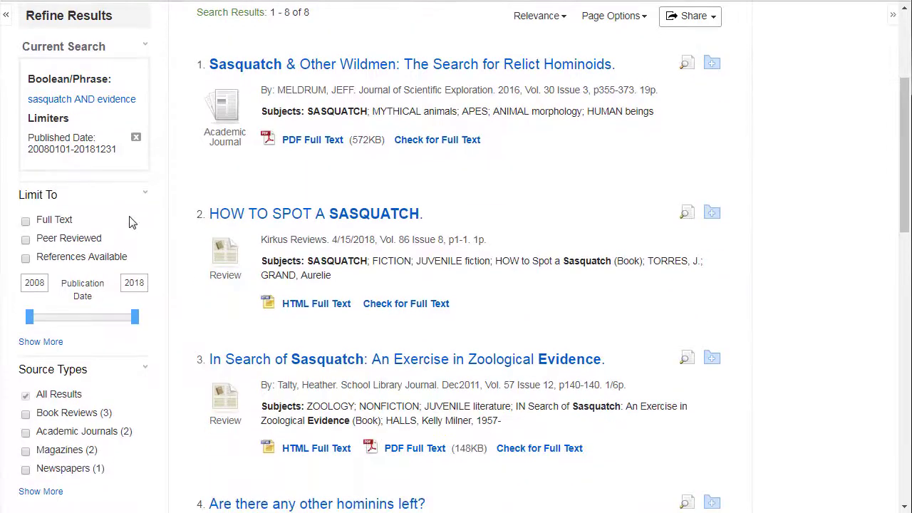
left_click(356, 66)
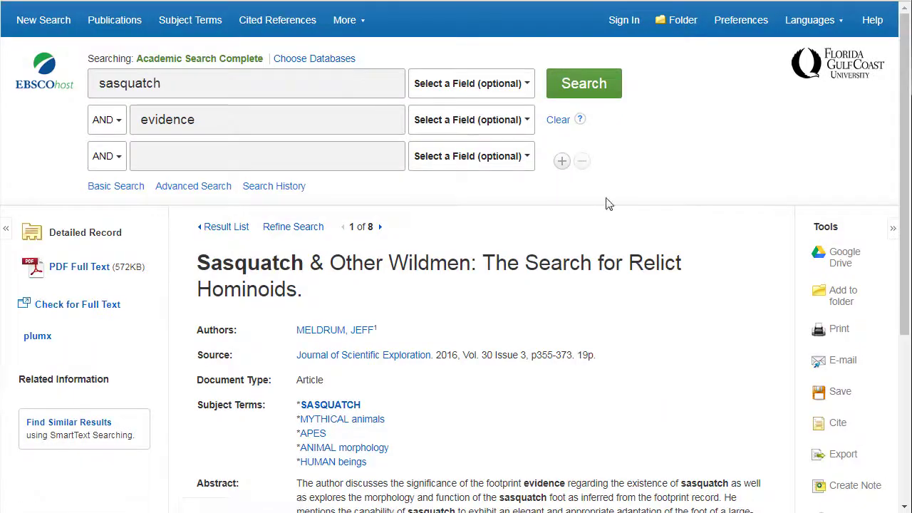
View the Sasquatch & Other Wildmen PDF full text, then go back to the 2 results
scroll(686, 240, "down", 3)
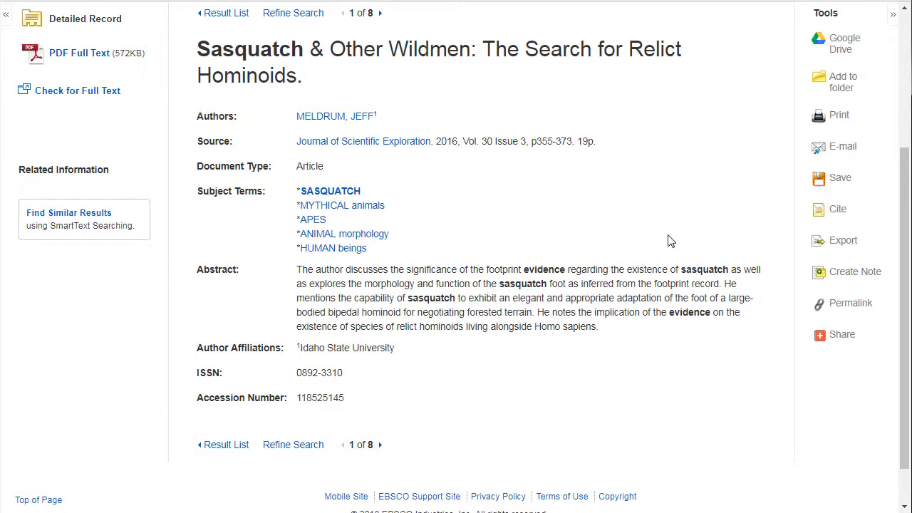
left_click(62, 54)
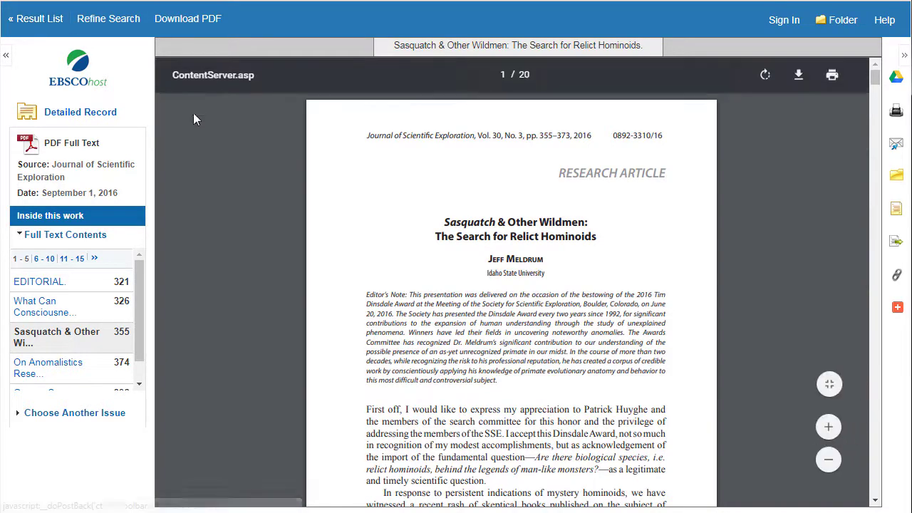
left_click(36, 18)
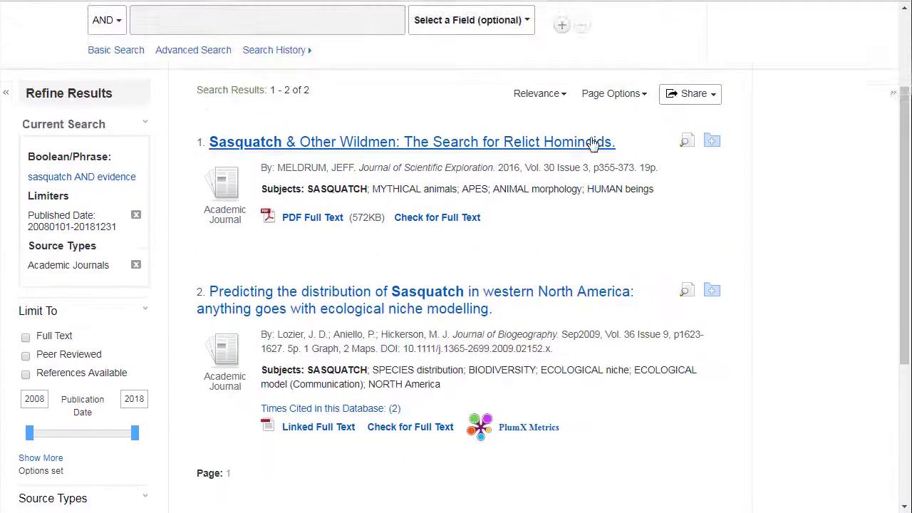
Add both sasquatch articles in the result list to the folder
left_click(712, 154)
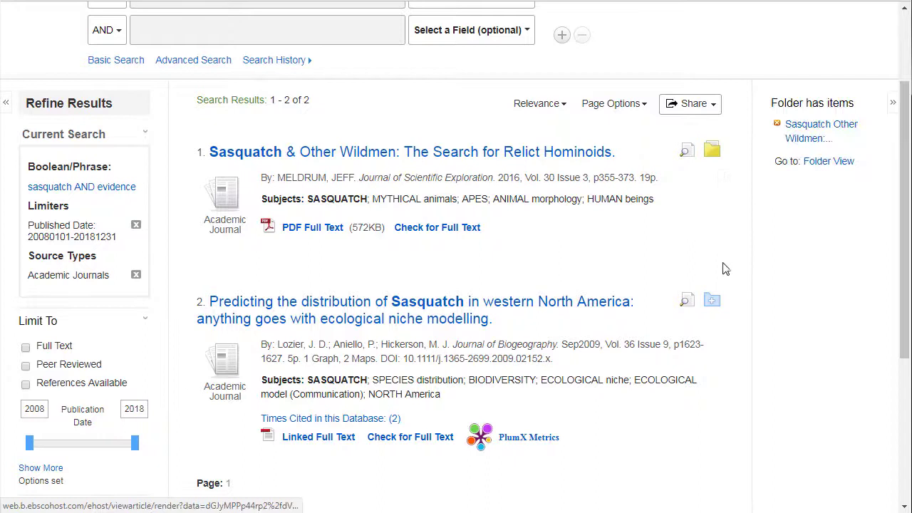
left_click(714, 302)
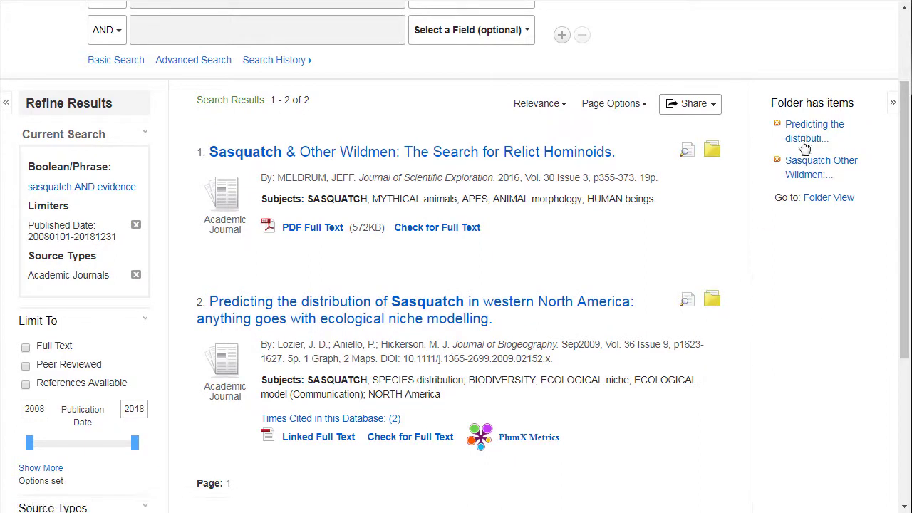
scroll(696, 131, "down", 1)
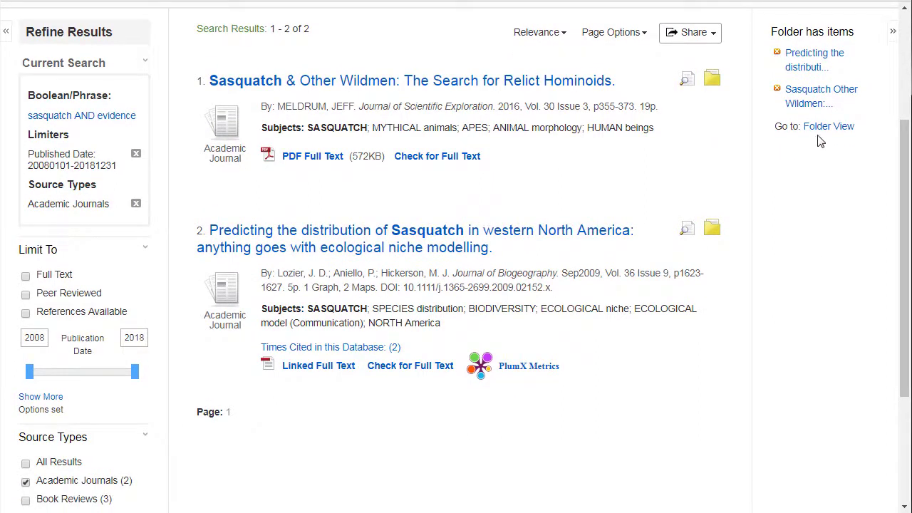
Open the folder and view the Predicting the distribution of Sasquatch record
left_click(827, 126)
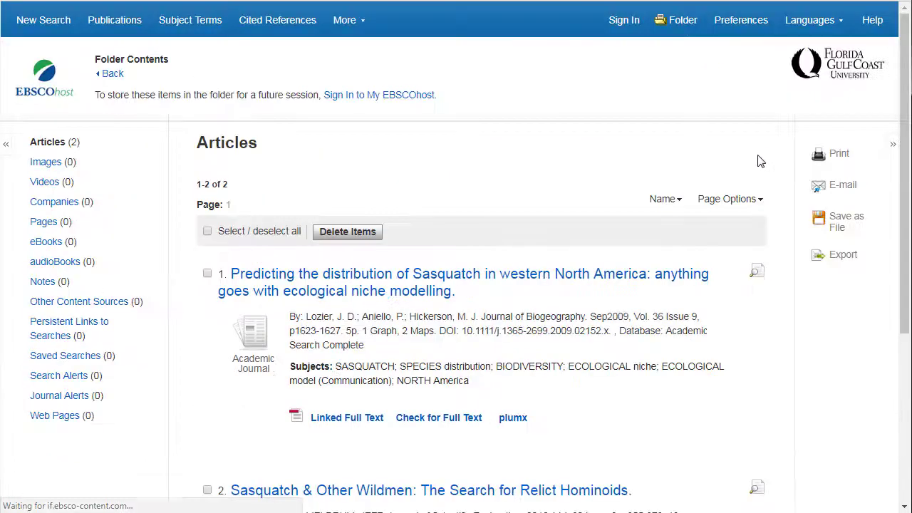
scroll(519, 189, "down", 1)
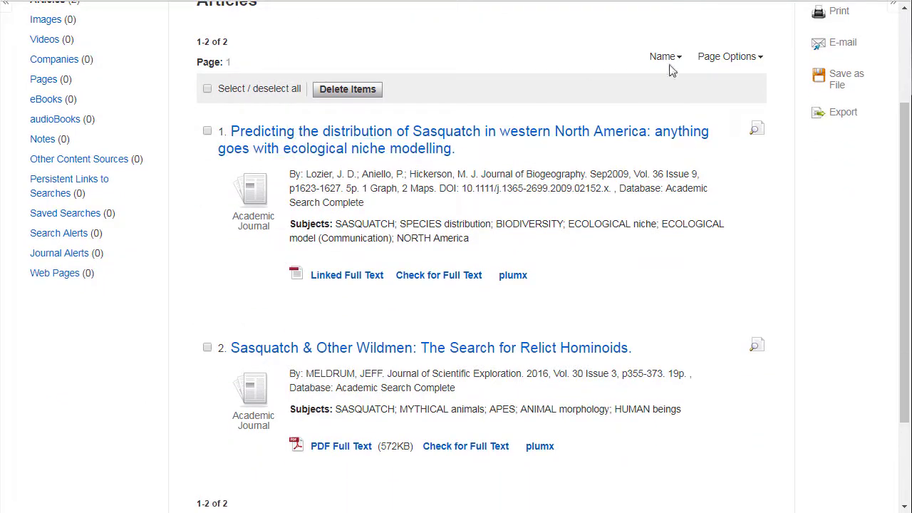
left_click(858, 125)
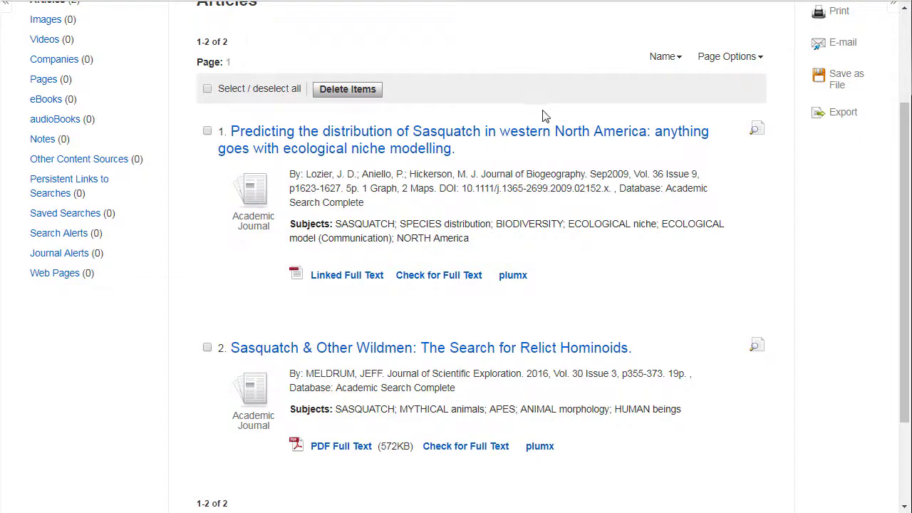
scroll(542, 117, "up", 1)
left_click(358, 203)
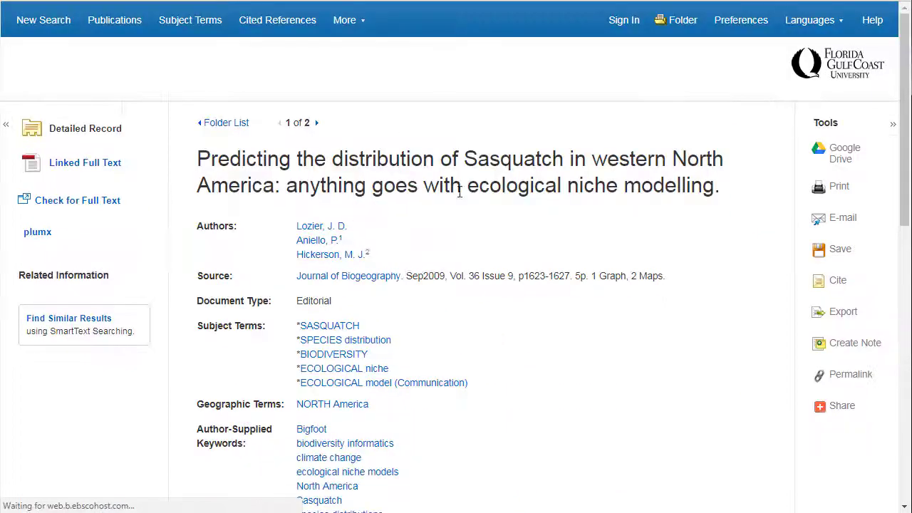